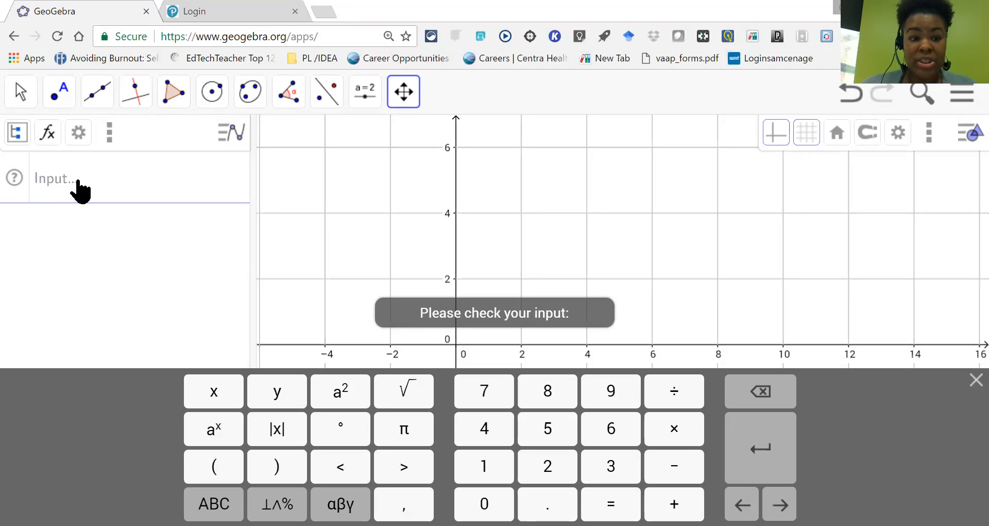
- Enter the expression y + 2x + 3 in the empty algebra input row
click(46, 187)
text(y + 2x )
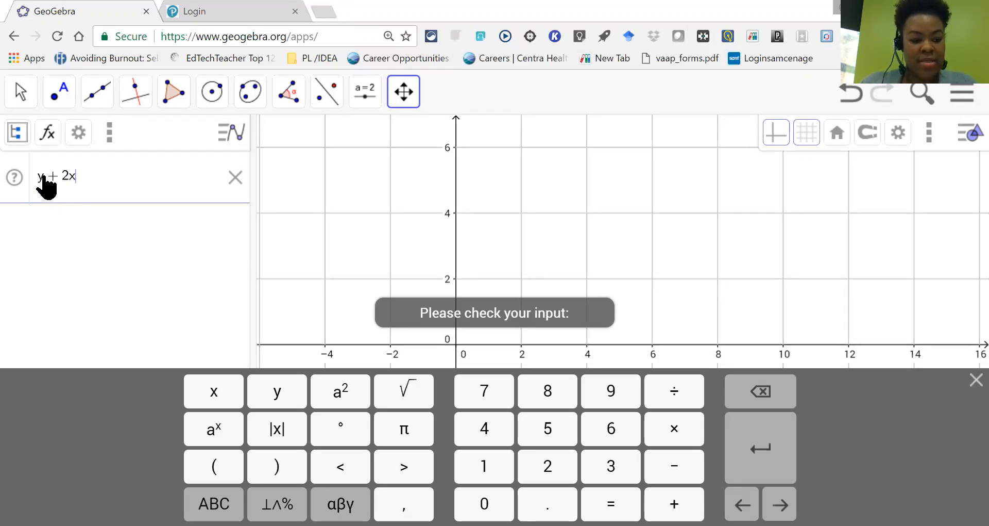
text(+ 3)
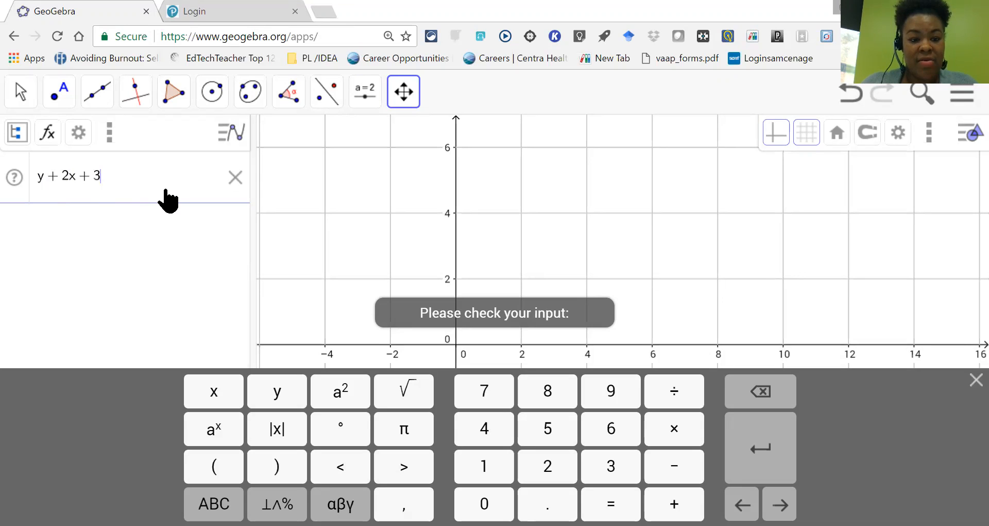
click(177, 224)
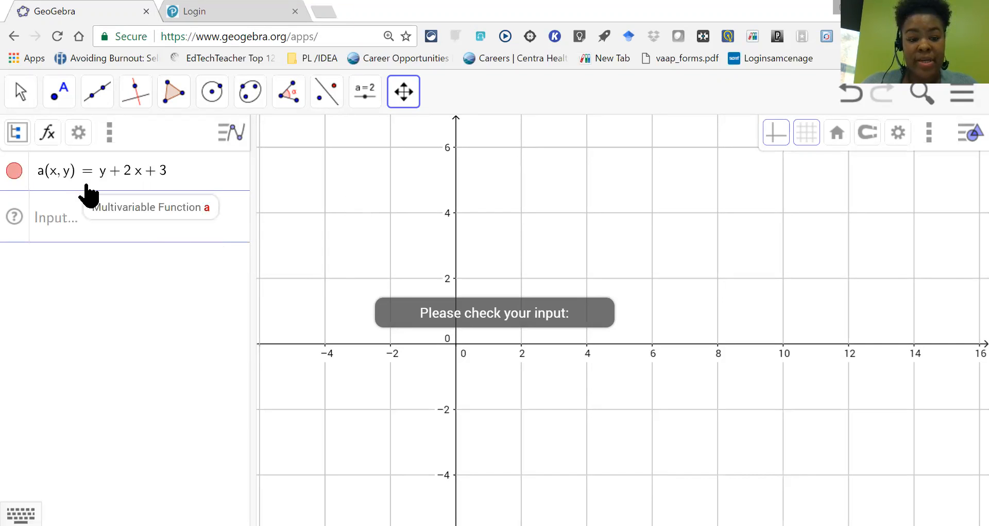
- Delete the y + 2x + 3 function from the algebra list
click(183, 185)
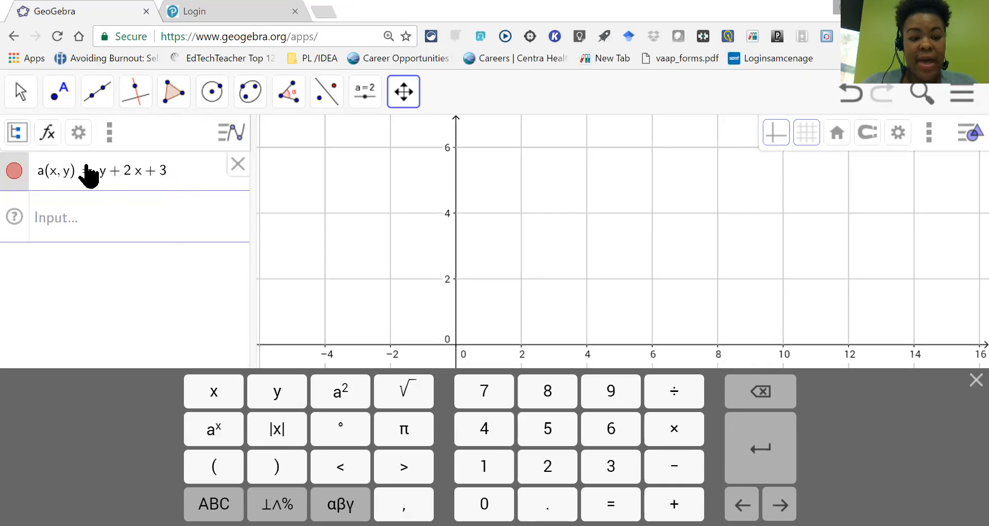
click(72, 171)
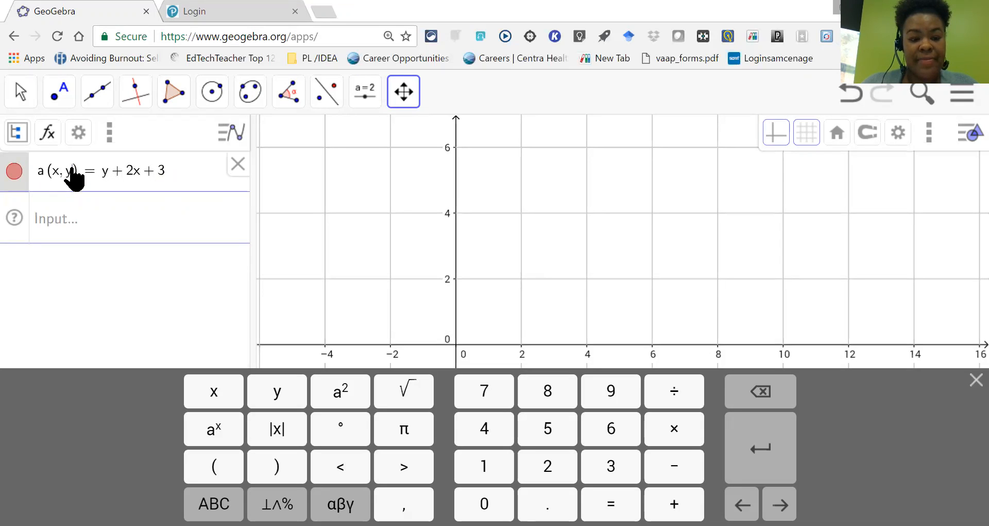
click(21, 97)
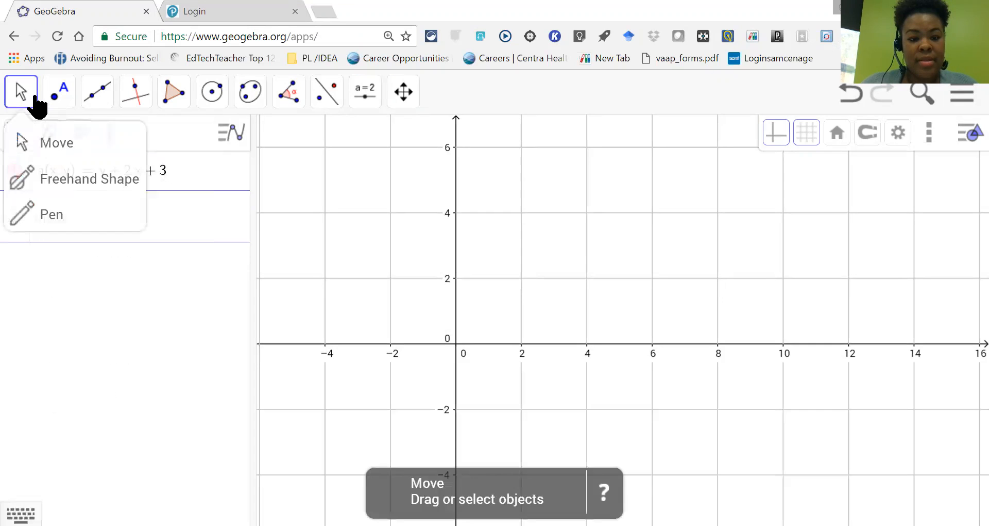
click(45, 143)
click(96, 170)
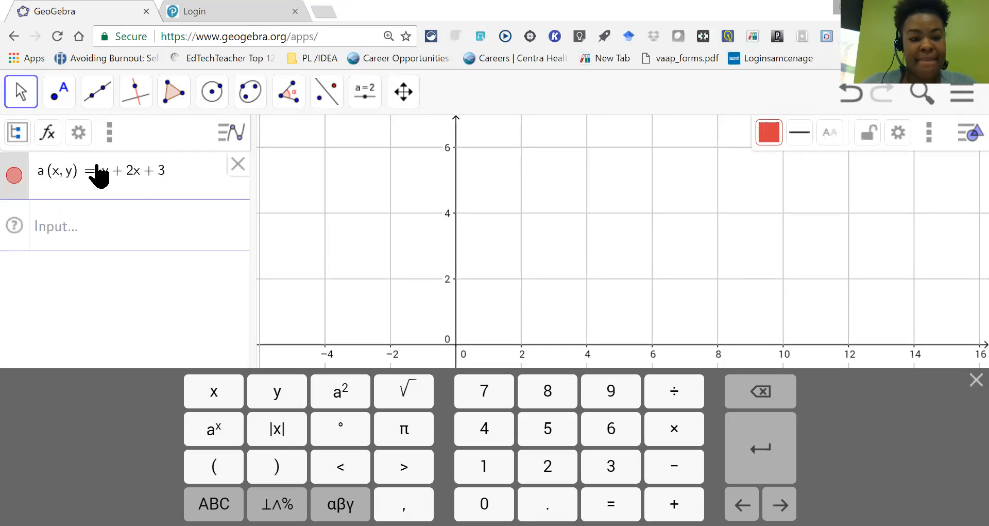
click(237, 166)
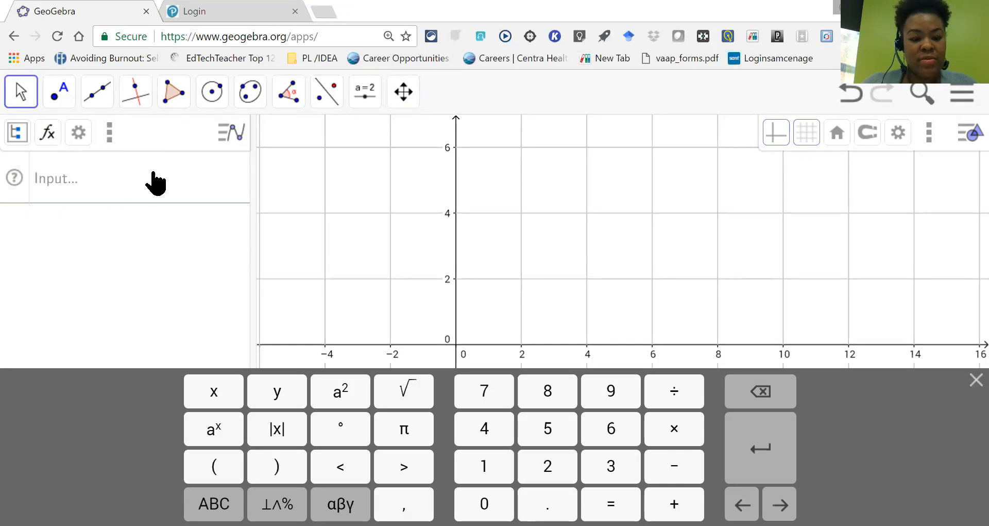
- Graph the line y = 2x + 3 by entering its equation in the algebra input row
click(87, 186)
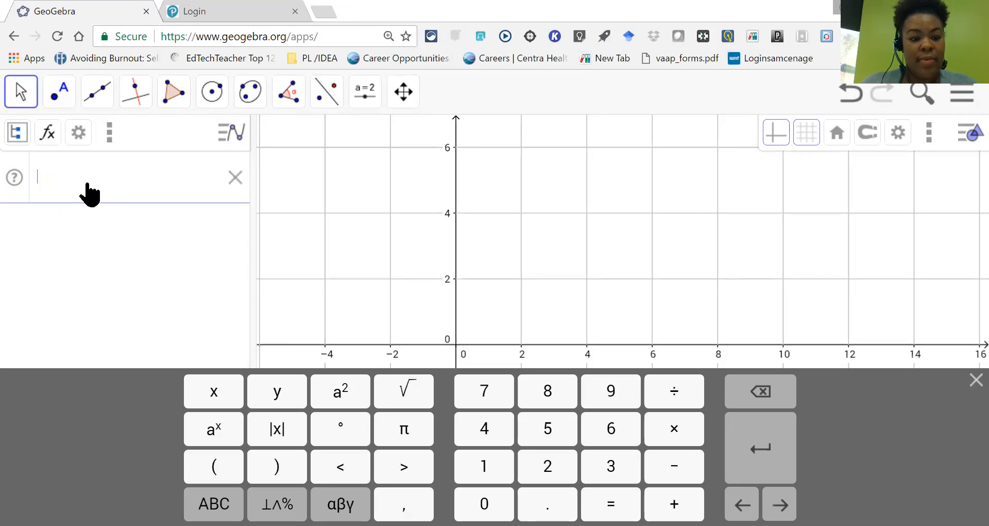
text(y)
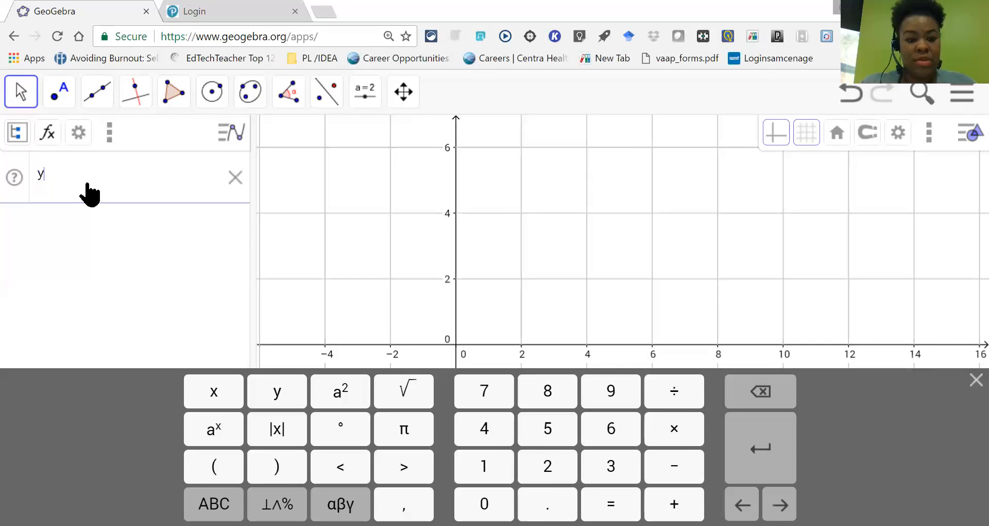
text(+)
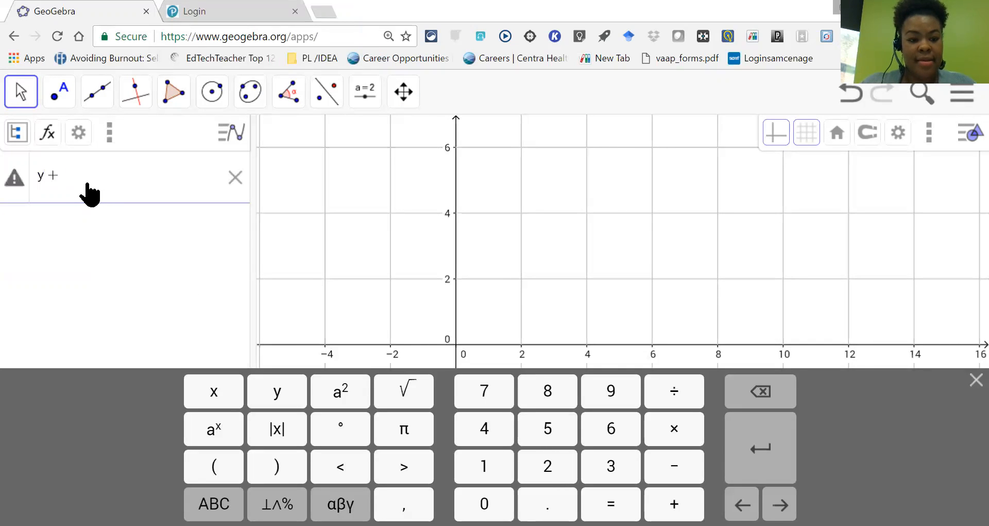
key(BackSpace)
text(= )
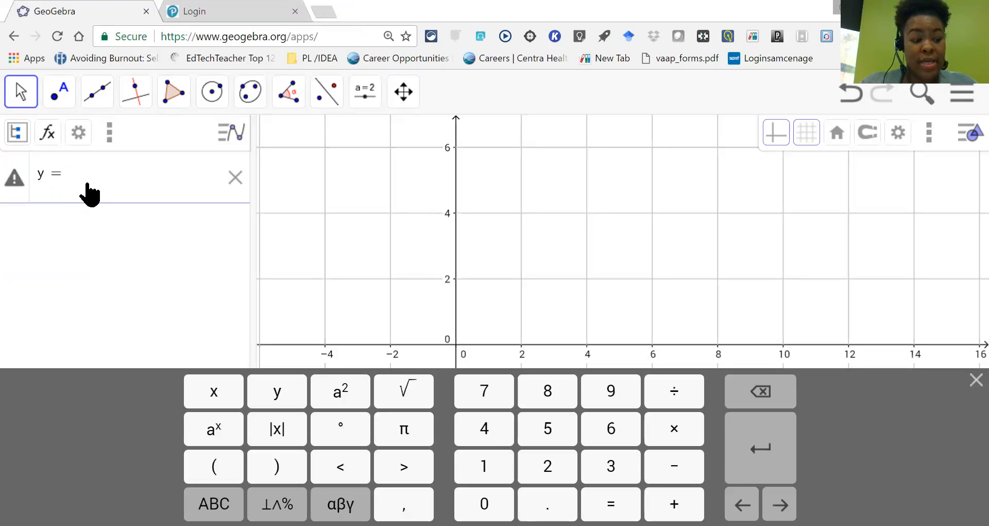
text(2x )
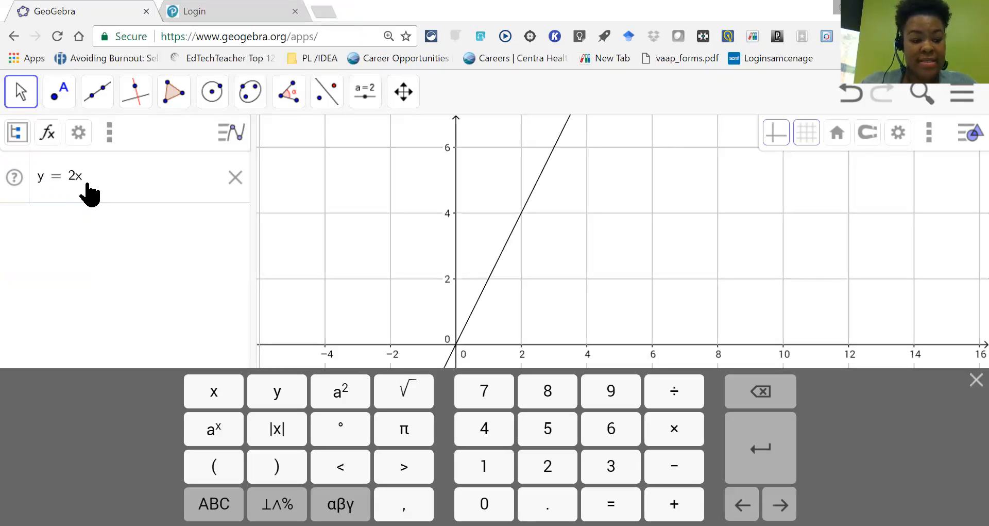
text(+ )
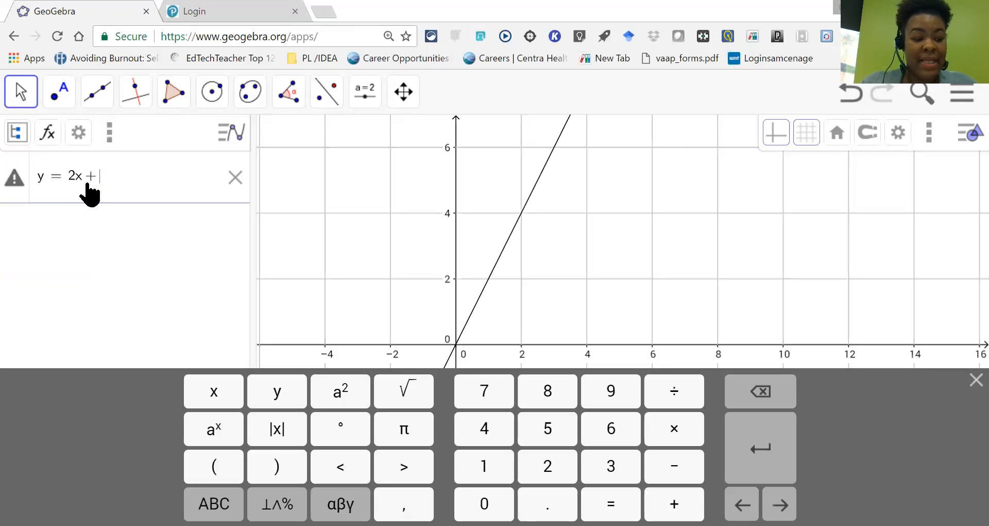
text(3)
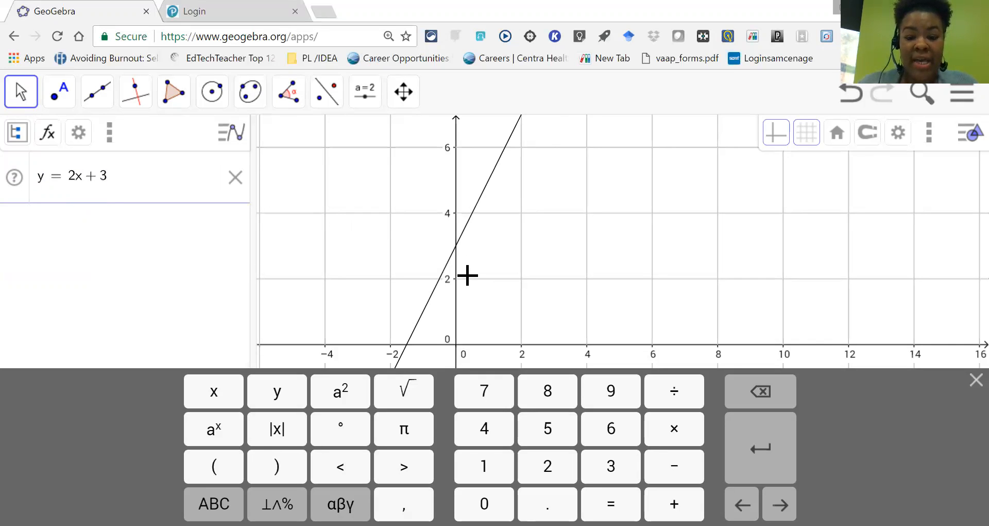
- Zoom out and pan the graph to examine the line y = 2x + 3 and where it crosses the axes
scroll(467, 275, up, 3)
scroll(467, 275, down, 4)
scroll(467, 276, down, 3)
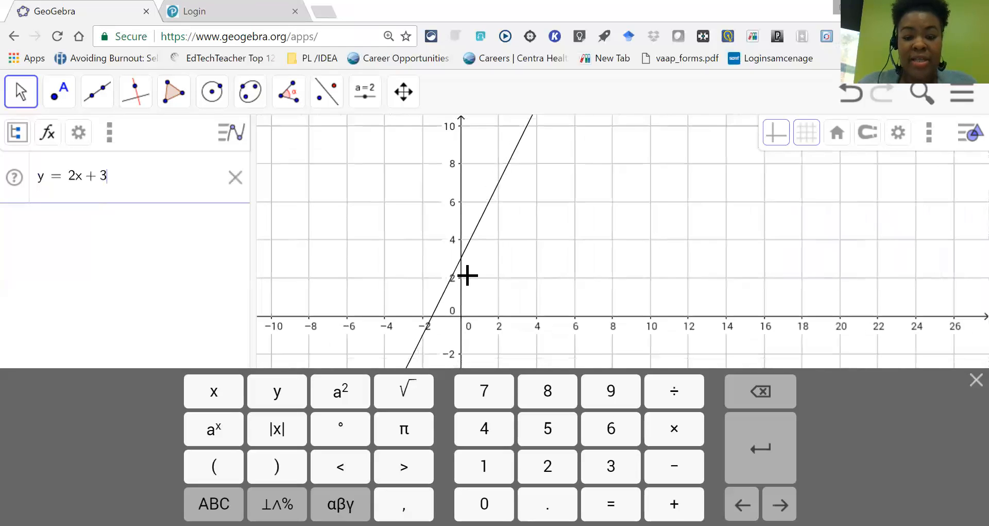
scroll(467, 275, down, 4)
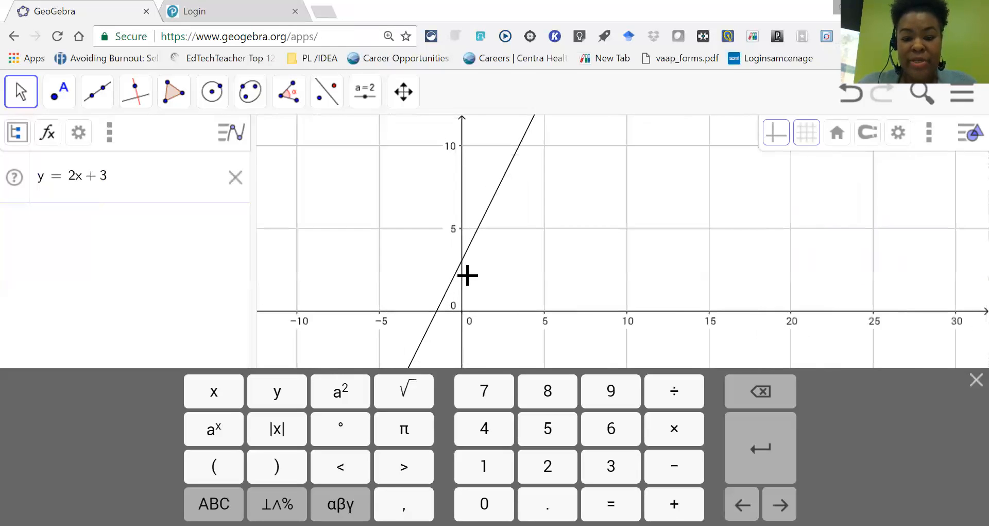
scroll(467, 275, down, 5)
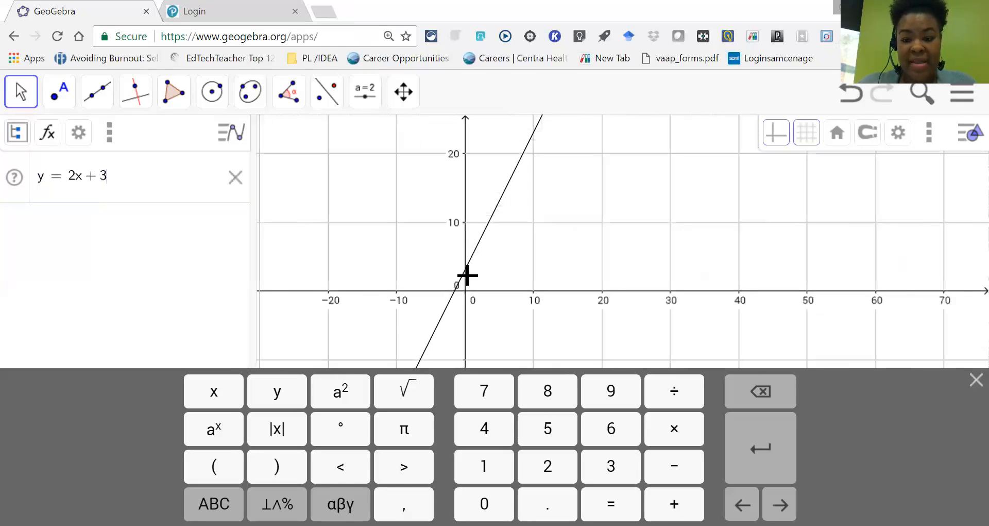
scroll(467, 275, up, 5)
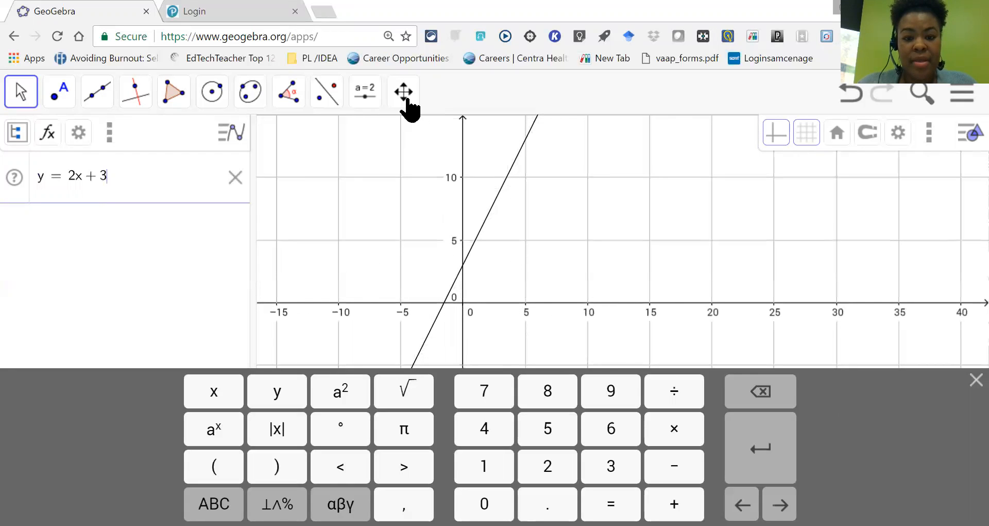
click(404, 93)
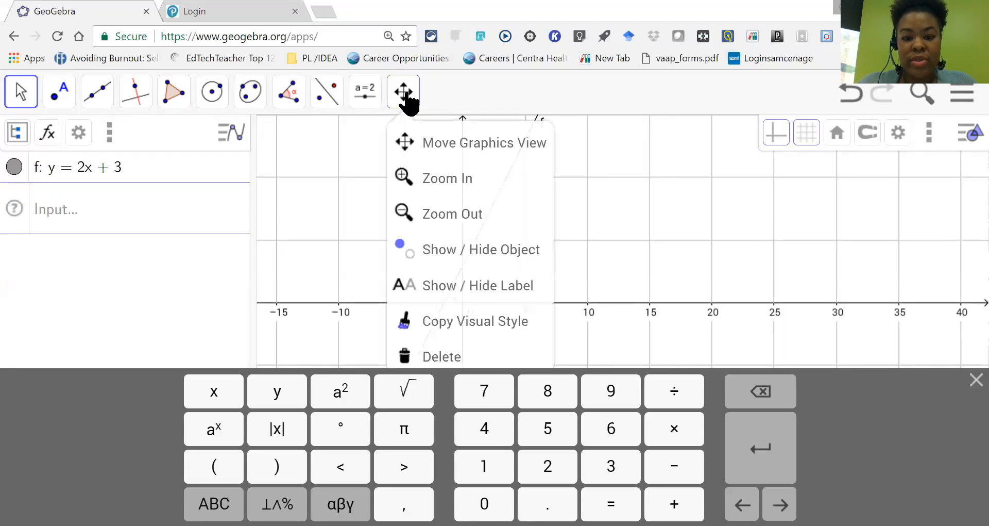
click(437, 148)
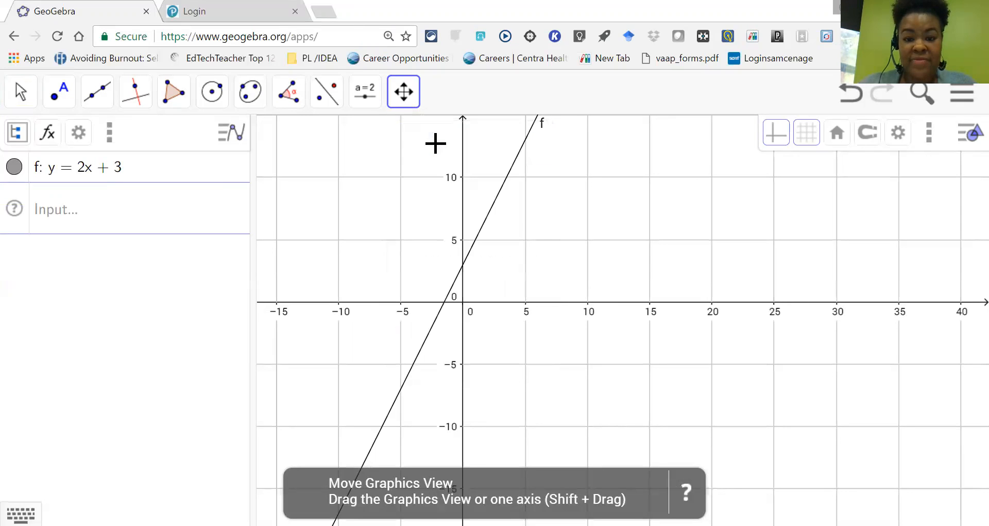
drag(547, 181, 563, 230)
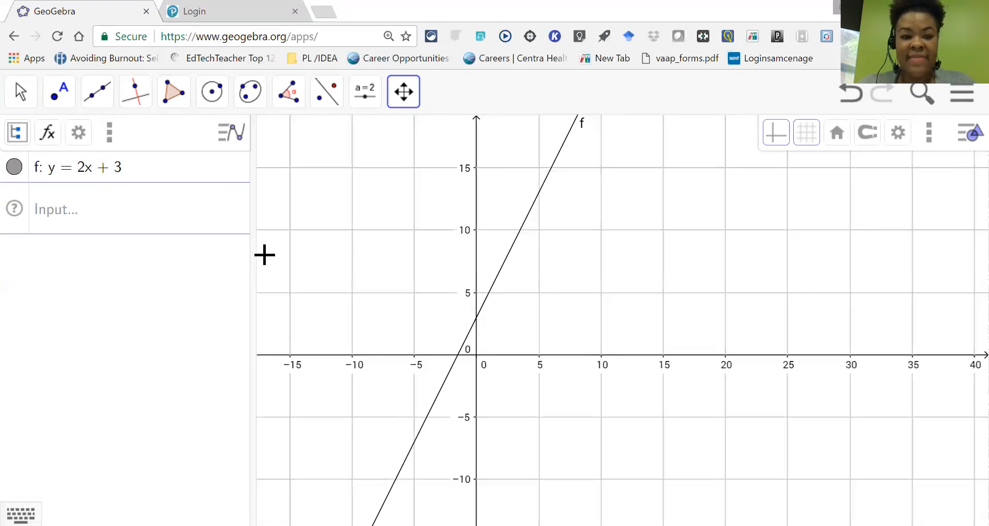
- Add Y = -2, with a capital Y, as a second entry below the line's equation
click(61, 227)
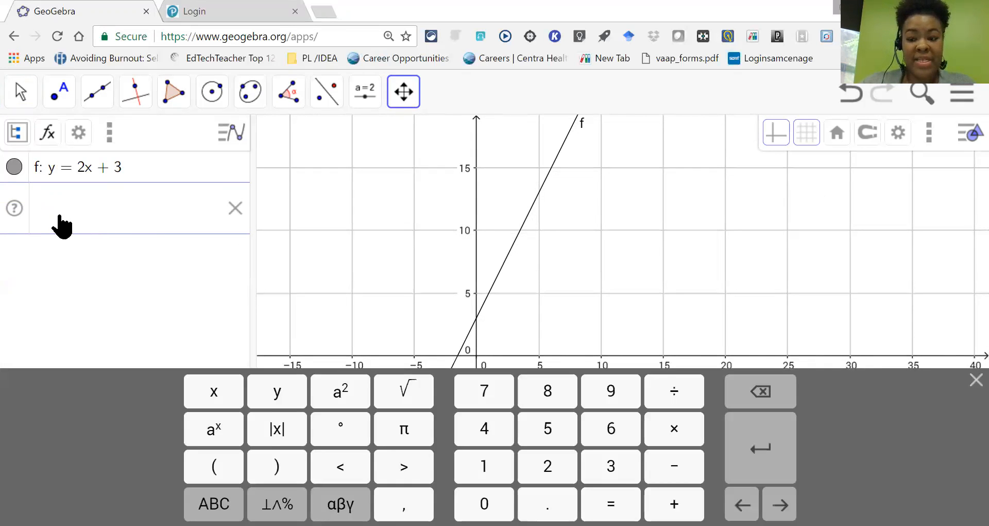
text(Y)
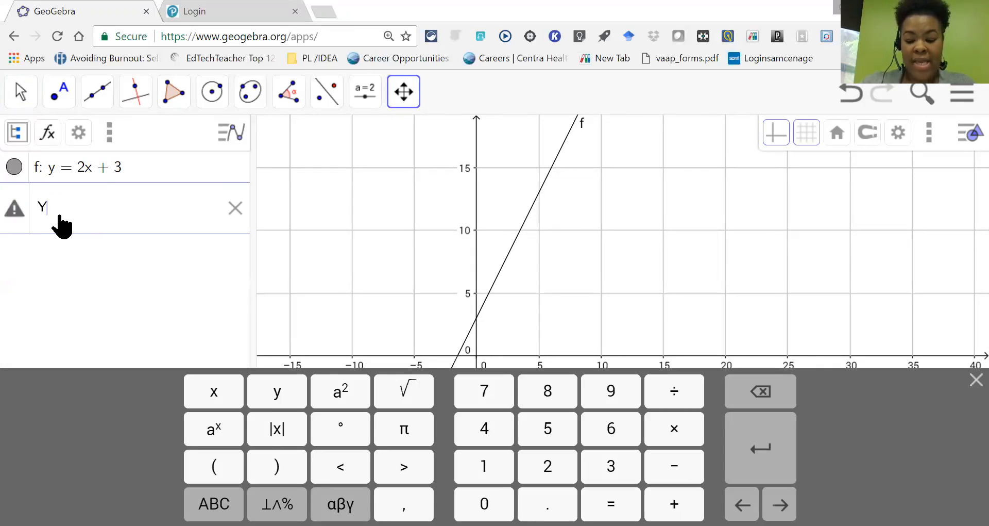
text(=-)
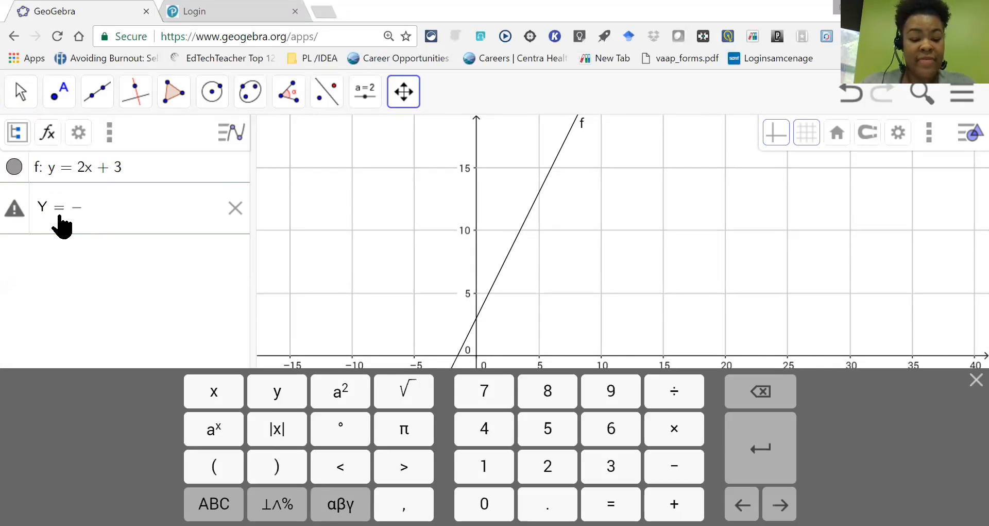
text(2)
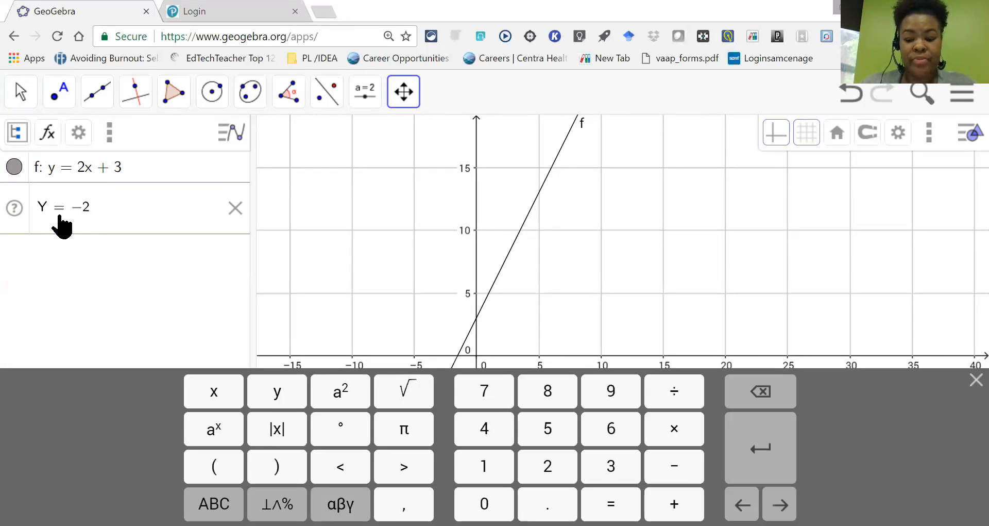
key(Return)
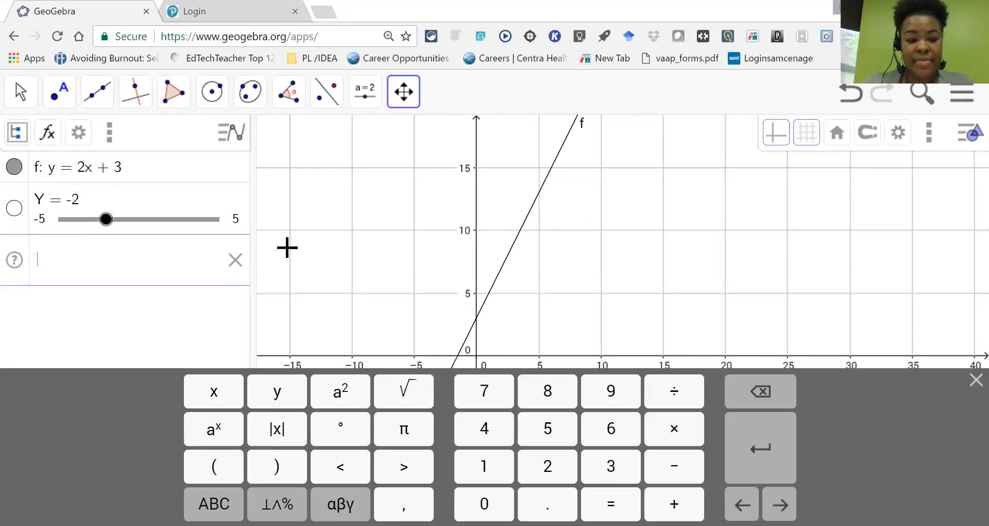
- Delete the Y = -2 slider from the algebra list
scroll(378, 259, down, 1)
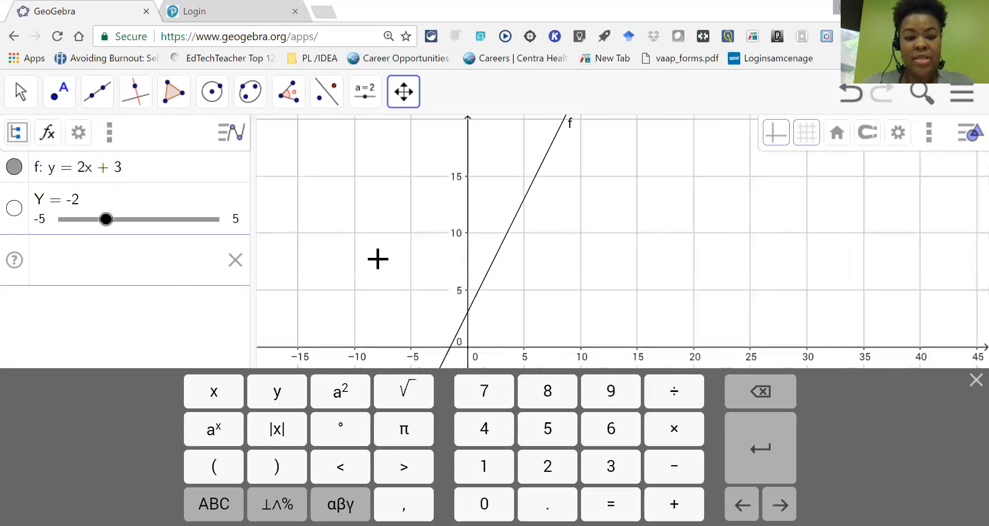
click(107, 205)
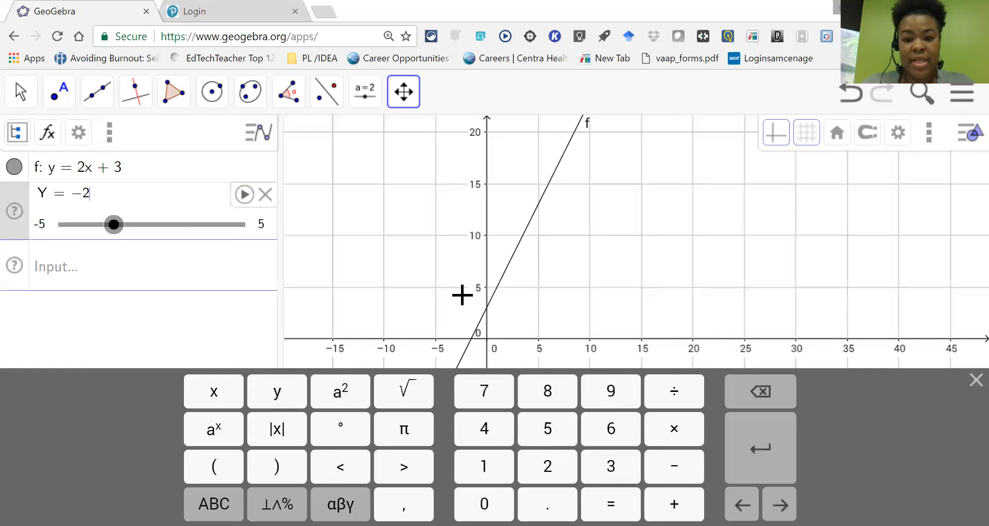
scroll(463, 295, down, 3)
scroll(462, 295, down, 1)
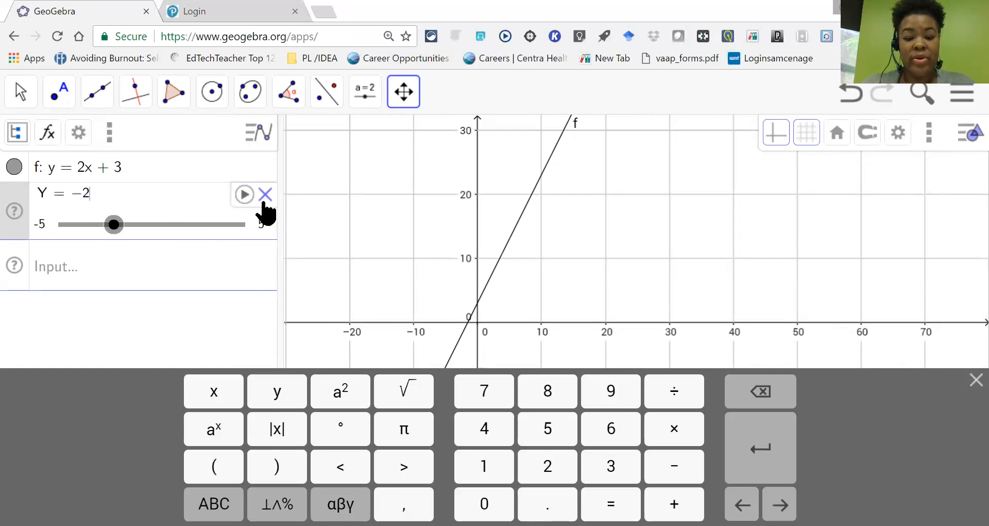
scroll(495, 207, down, 5)
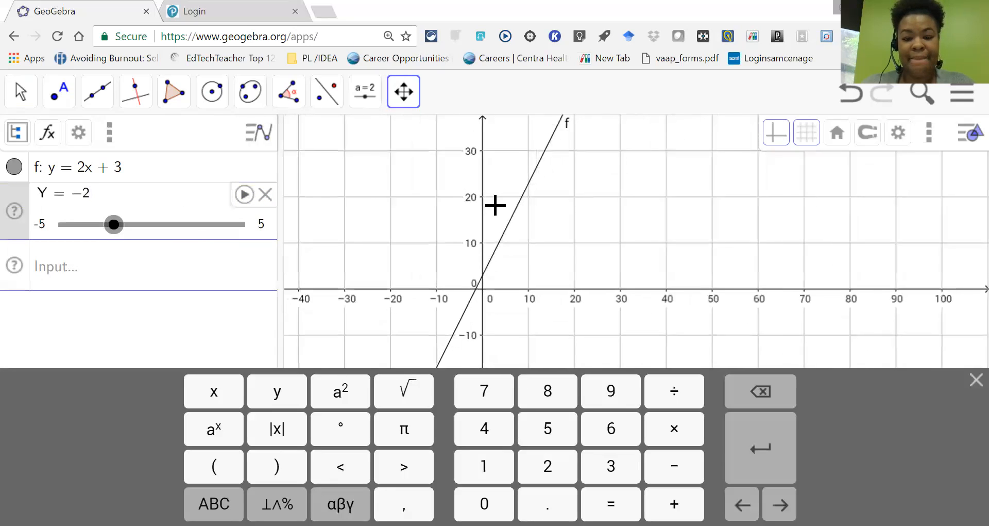
click(266, 195)
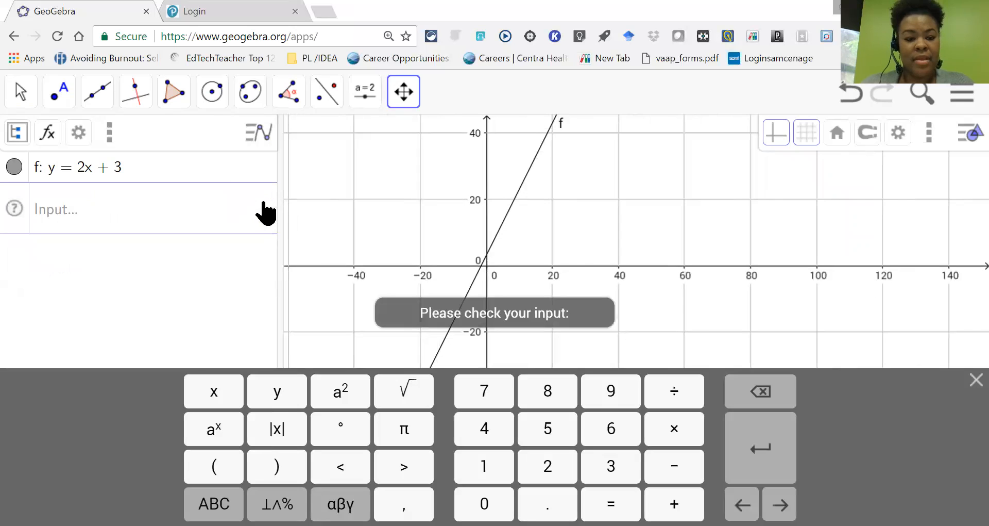
- Graph the horizontal line y = -2 as a second equation, using a lowercase y
click(113, 219)
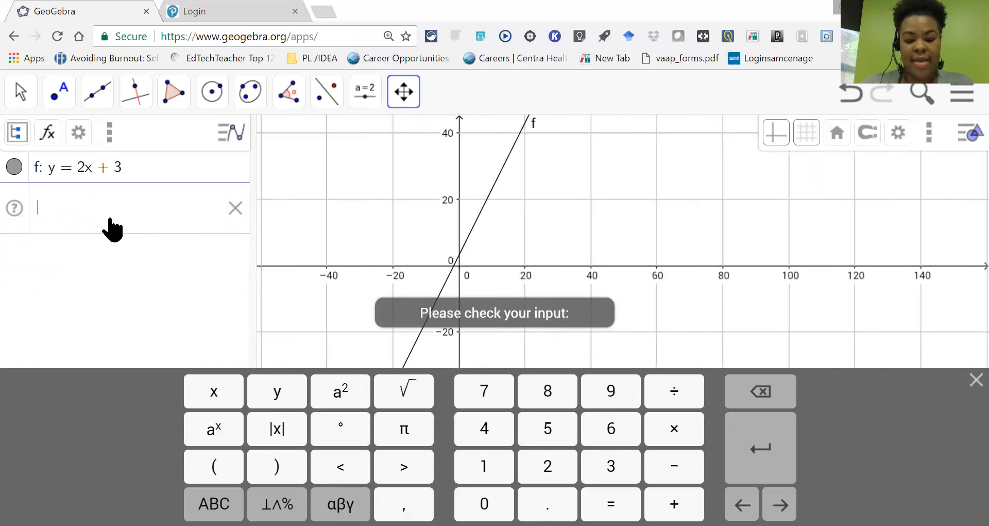
text(y)
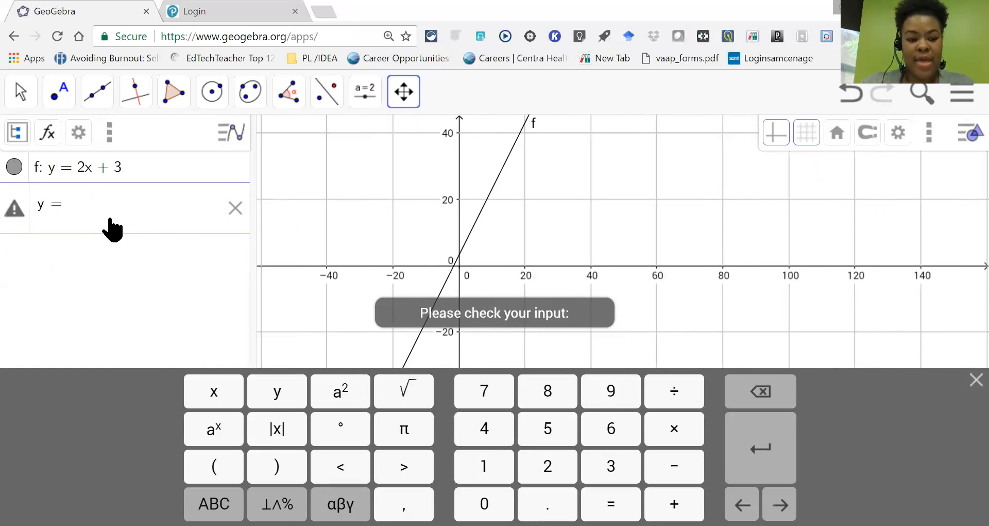
text(=)
text(-)
text(2)
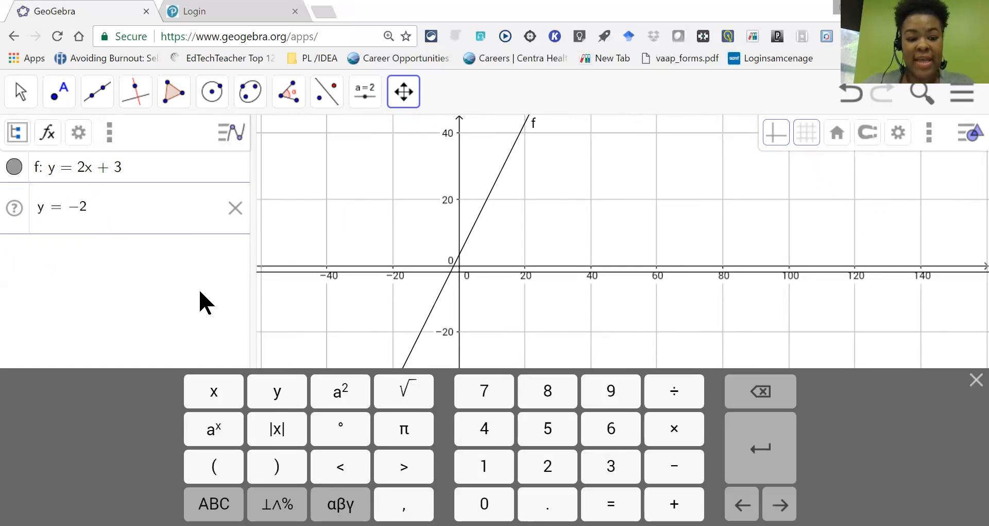
- View the horizontal line y = -2 at a wider scale and commit its equation to the algebra list
scroll(402, 242, down, 3)
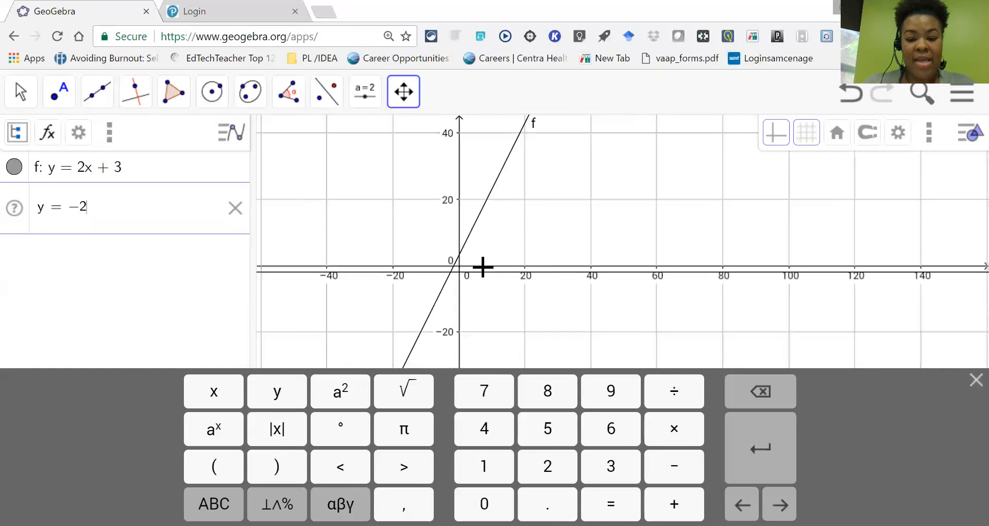
scroll(531, 252, down, 2)
scroll(532, 251, down, 2)
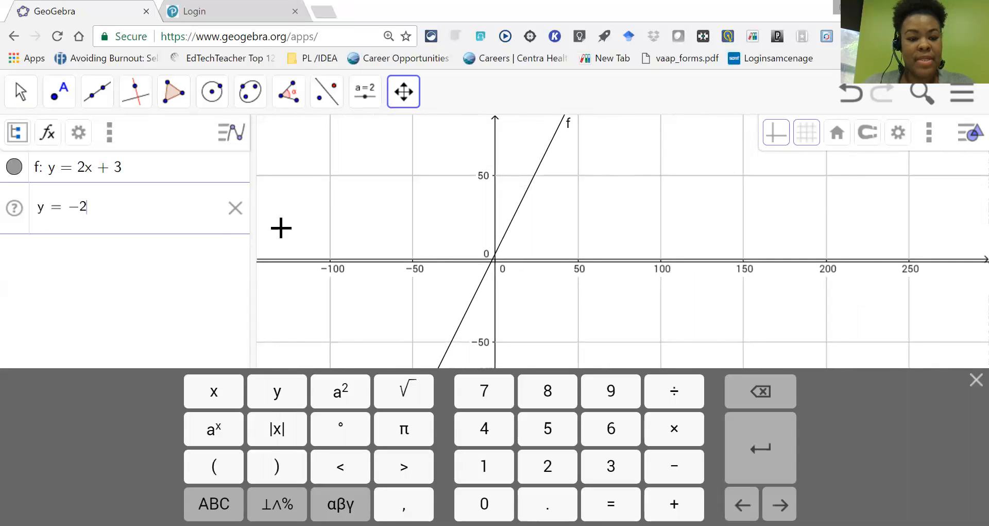
click(144, 285)
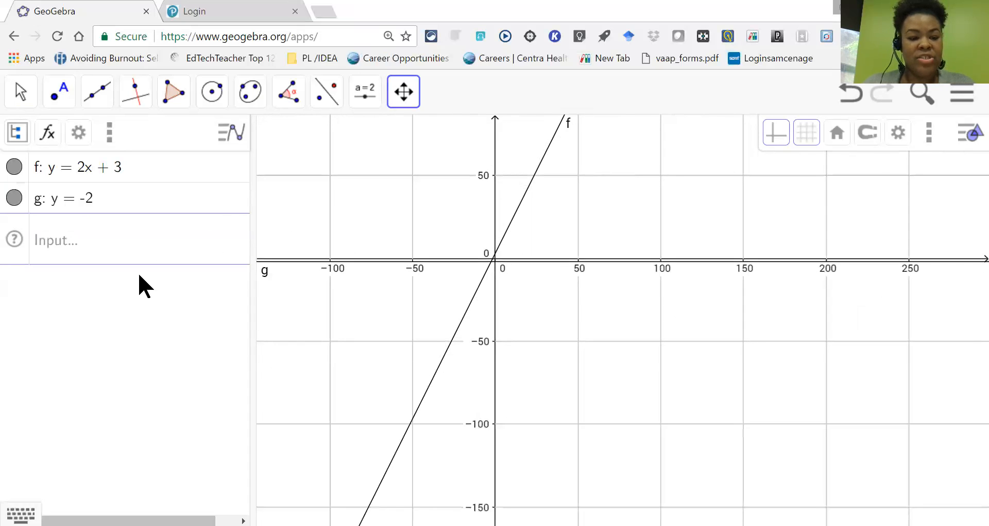
- Graph the vertical line x = 3 as a third equation and view it alongside the other two lines
click(93, 252)
text(x )
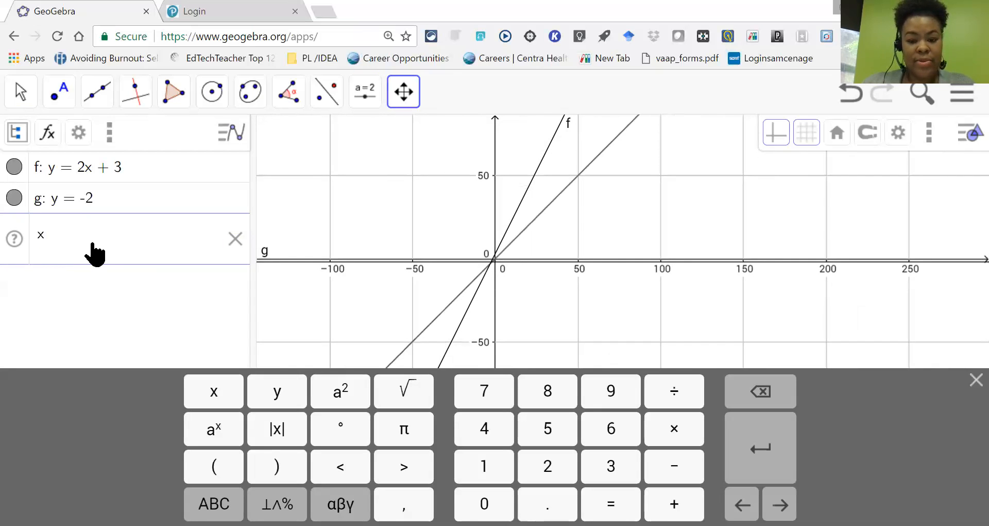
text(= )
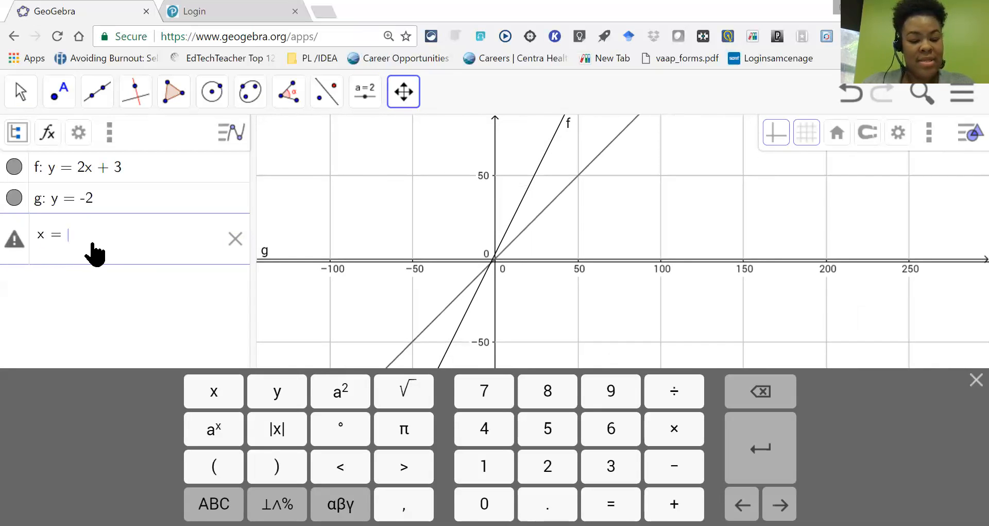
text(3)
key(Return)
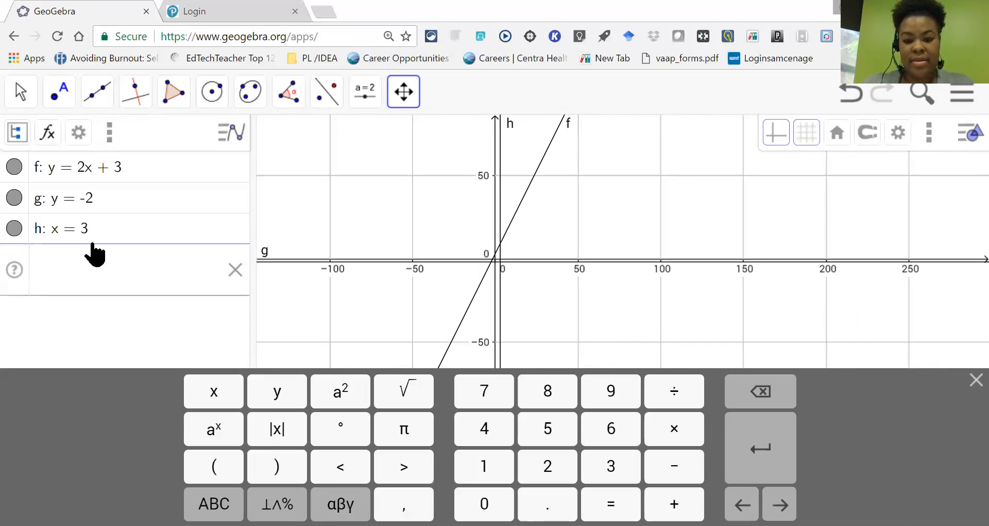
scroll(434, 249, up, 2)
scroll(434, 249, down, 3)
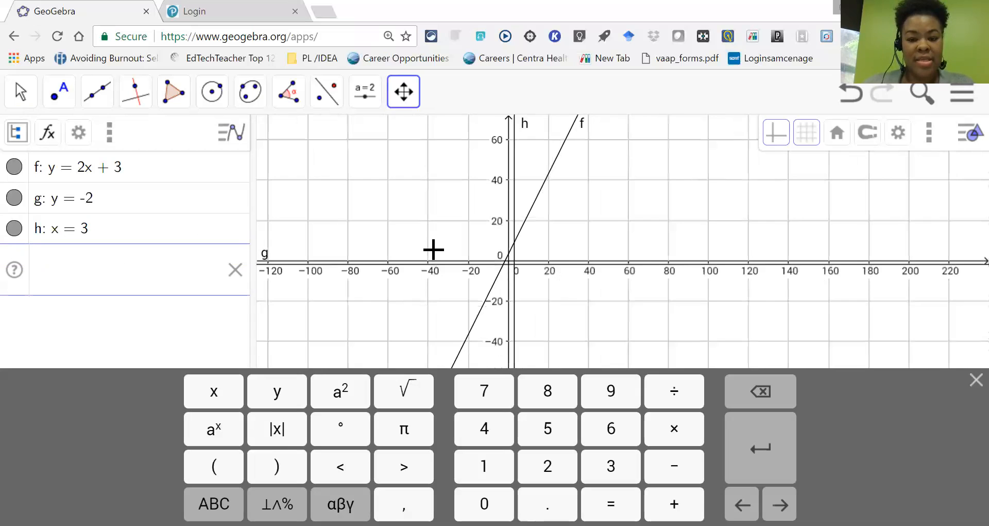